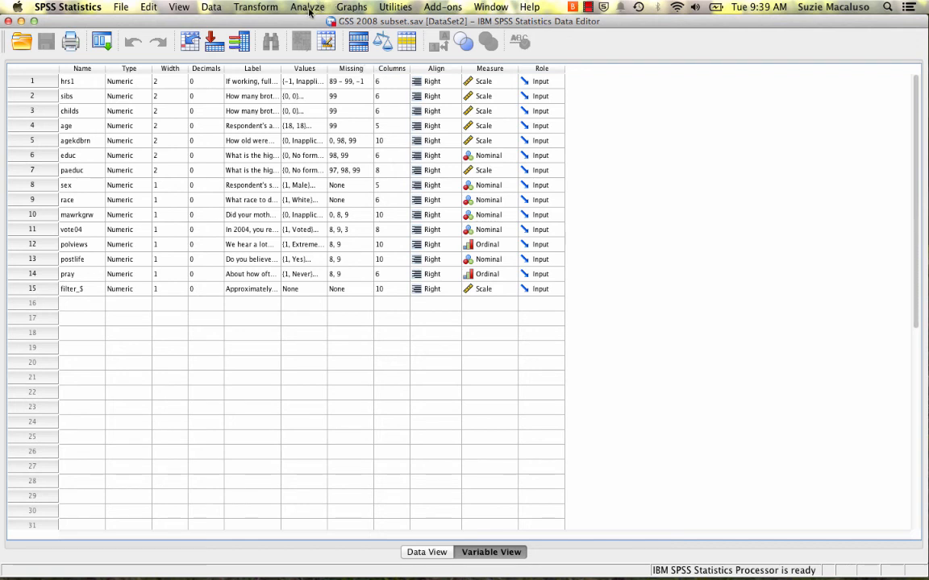
# Start a Frequencies analysis, widen its window to read the variable labels, and add Respondent's sex [sex] as the variable
pyautogui.click(309, 10)
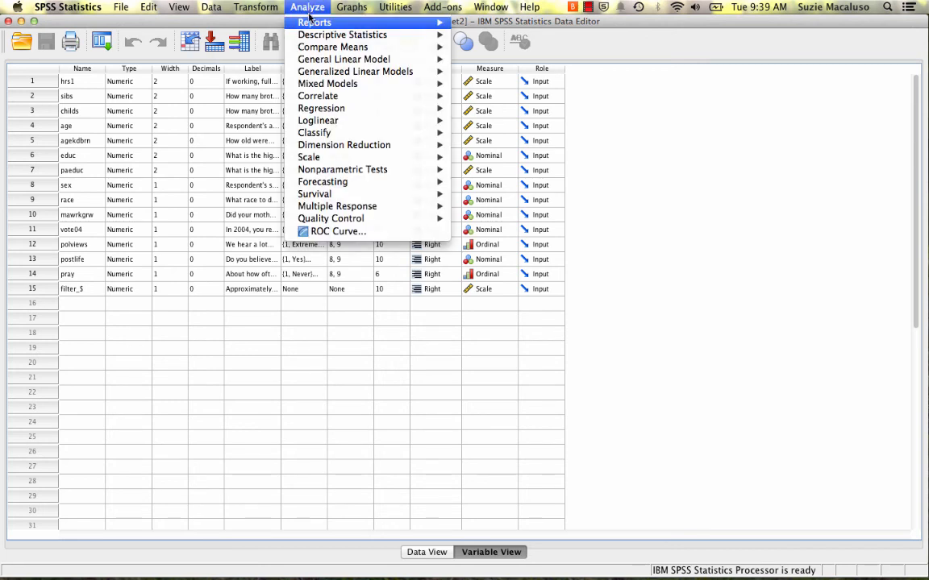
pyautogui.moveTo(397, 47)
pyautogui.moveTo(368, 35)
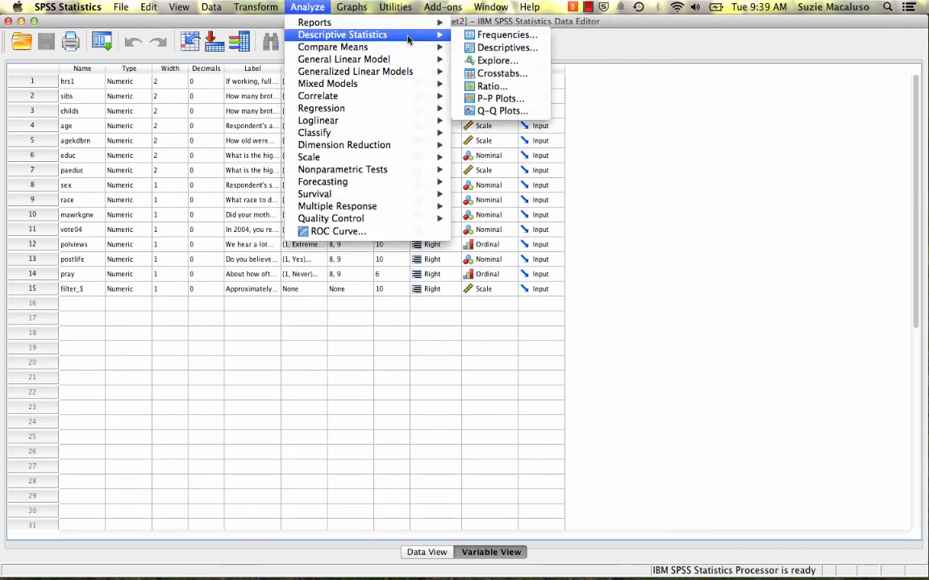
pyautogui.click(475, 38)
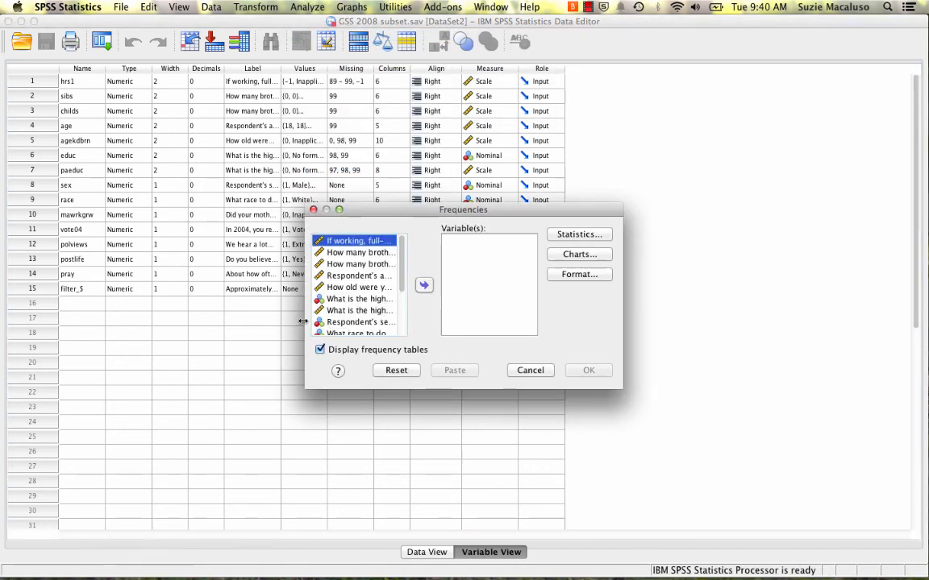
pyautogui.moveTo(305, 324); pyautogui.dragTo(87, 303)
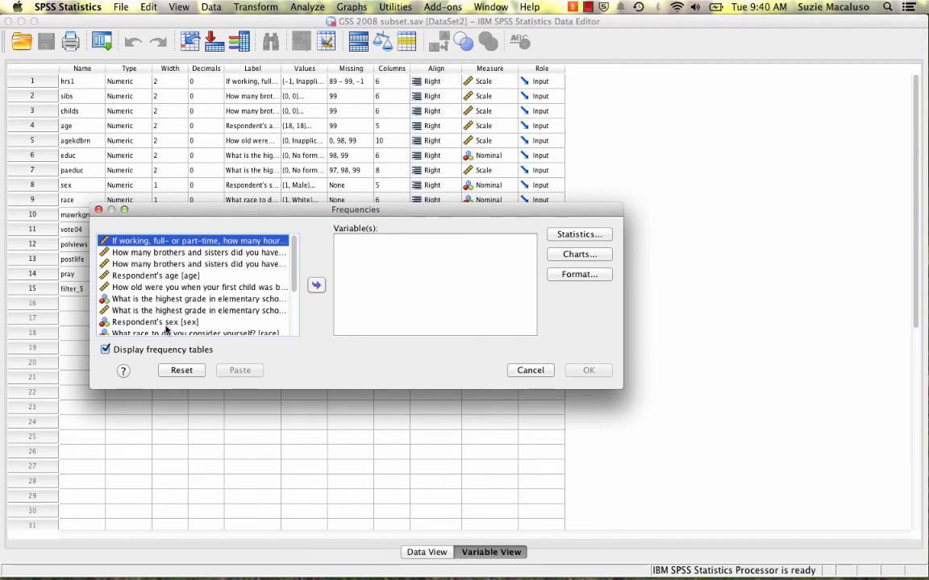
pyautogui.click(193, 322)
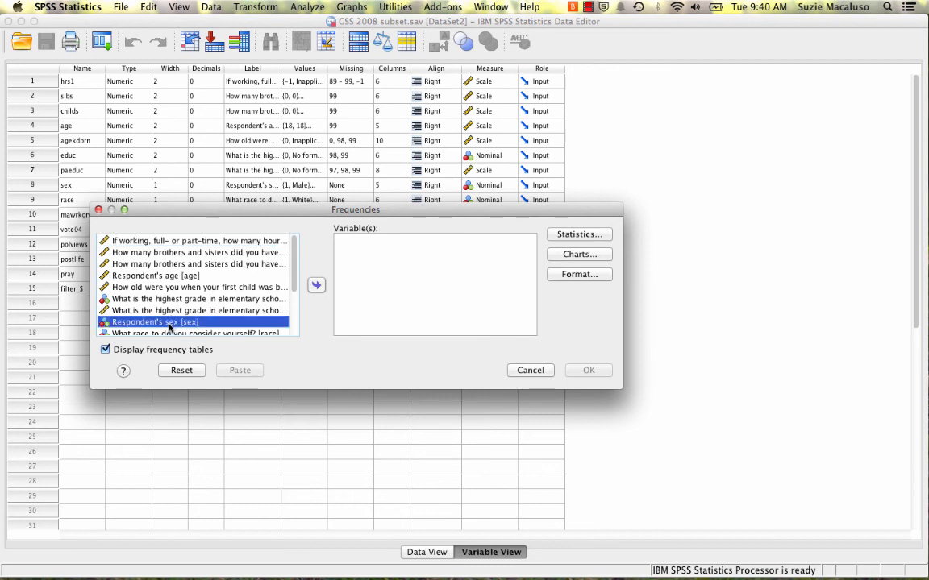
pyautogui.click(316, 286)
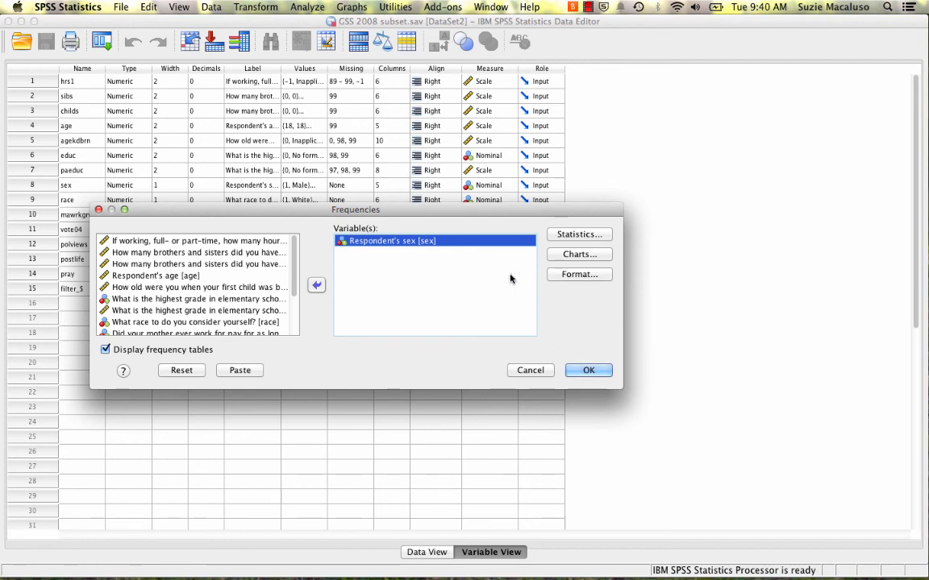
# Request the mode as the statistic for Respondent's sex and run the frequencies analysis
pyautogui.click(562, 236)
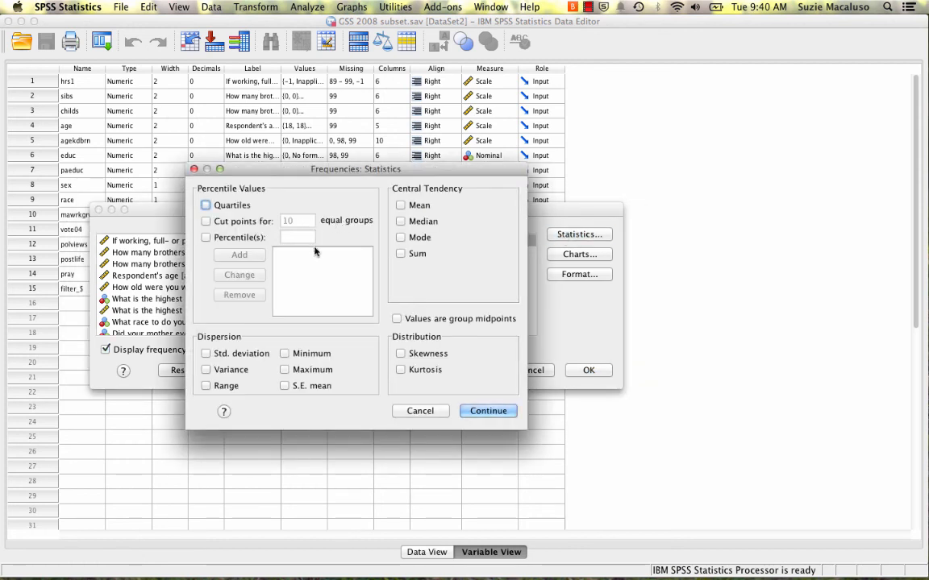
pyautogui.click(401, 238)
pyautogui.click(488, 411)
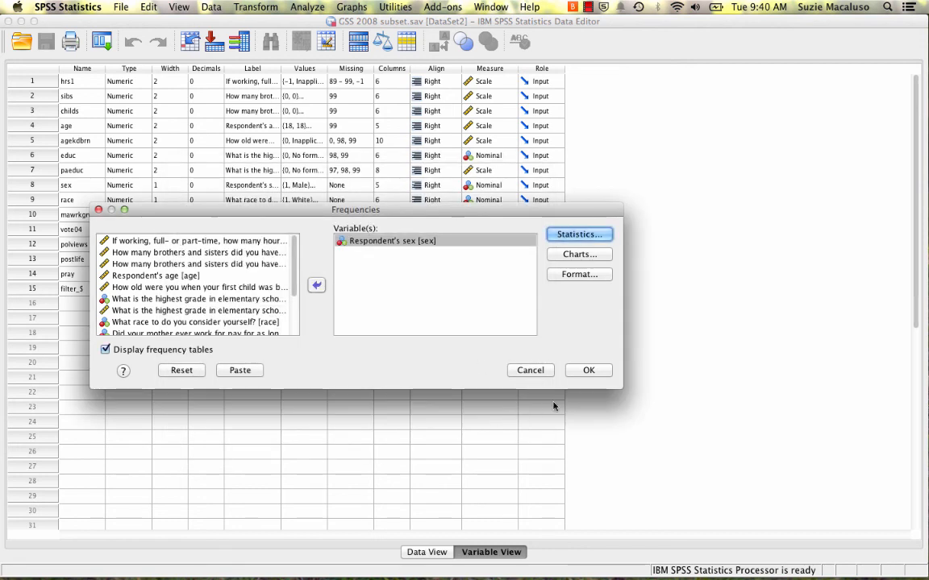
pyautogui.click(587, 371)
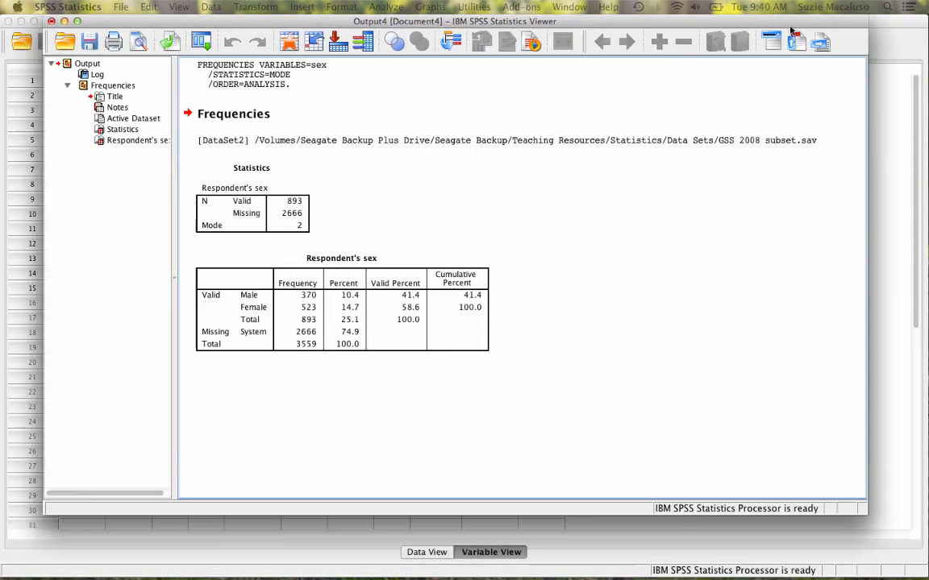
pyautogui.click(633, 113)
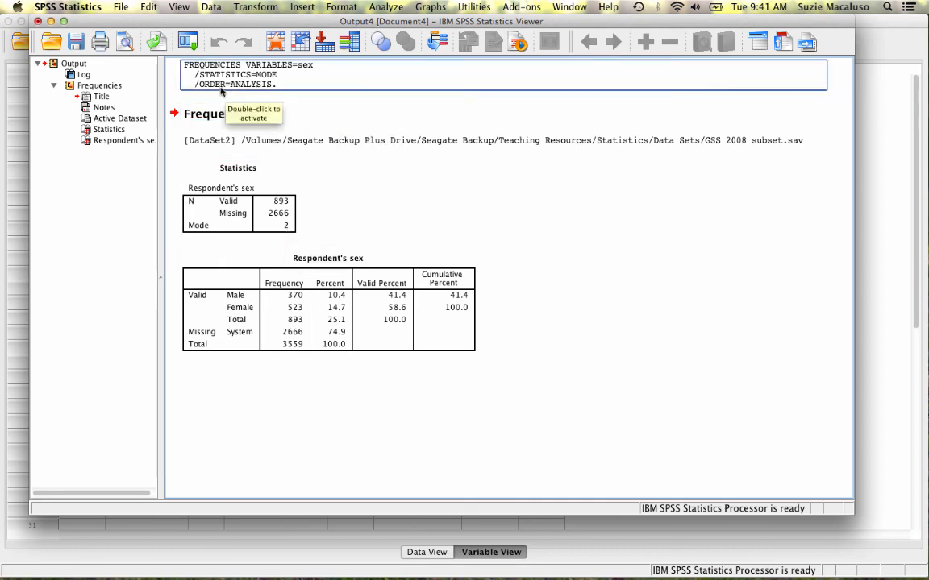
# Return to the variable list and check which value labels are coded for the sex variable
pyautogui.click(48, 21)
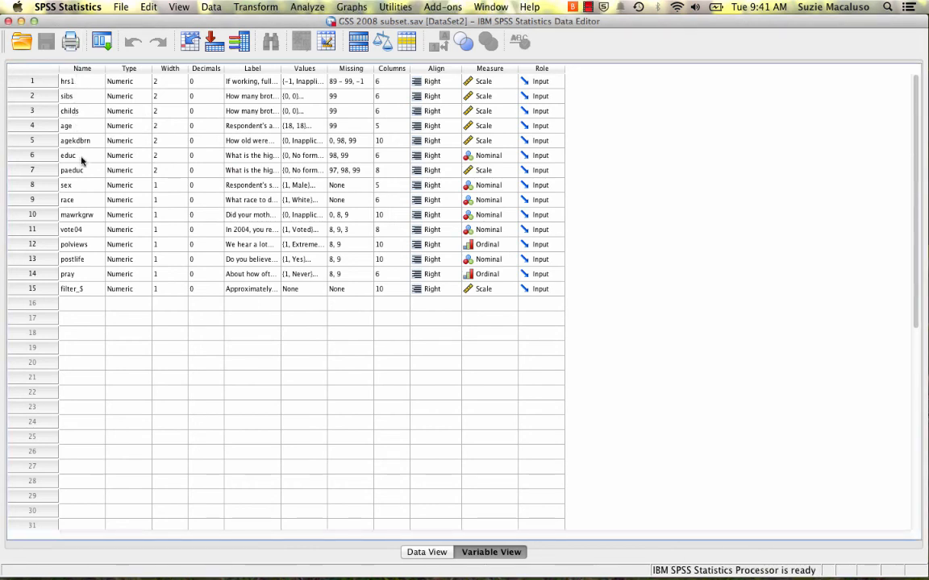
pyautogui.click(321, 185)
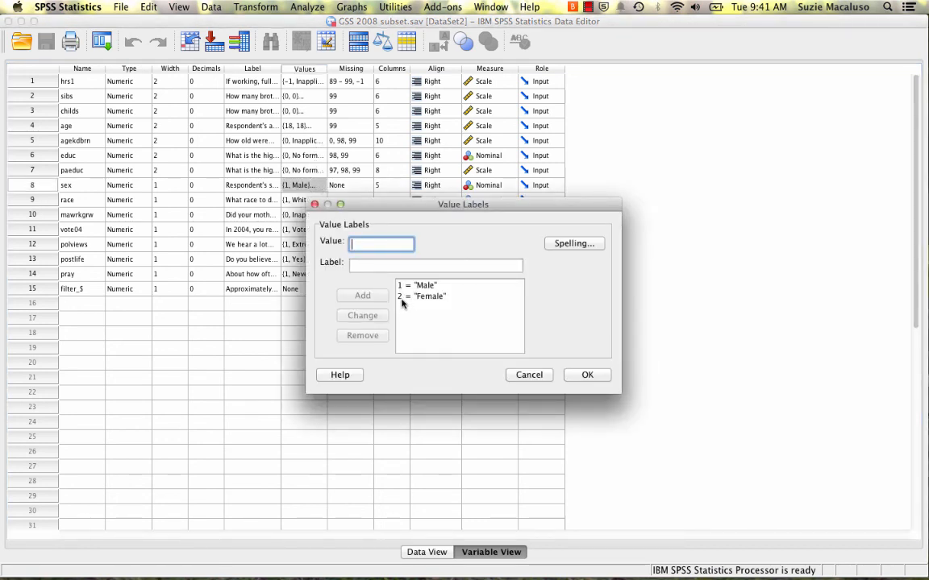
pyautogui.click(443, 299)
pyautogui.click(588, 376)
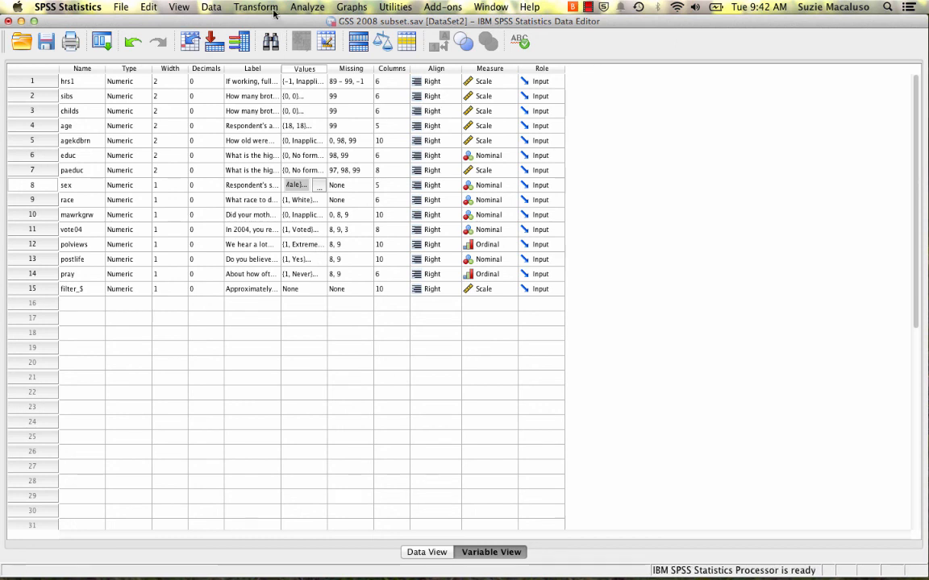
# Reopen the Frequencies analysis and replace Respondent's sex with the liberals and conservatives scale variable (polviews)
pyautogui.click(307, 8)
pyautogui.moveTo(282, 35)
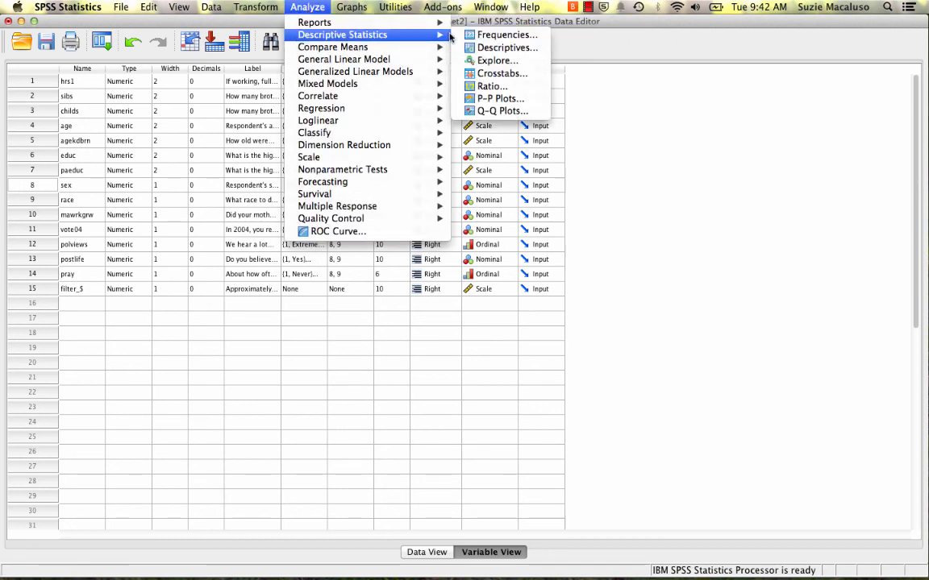
pyautogui.click(467, 35)
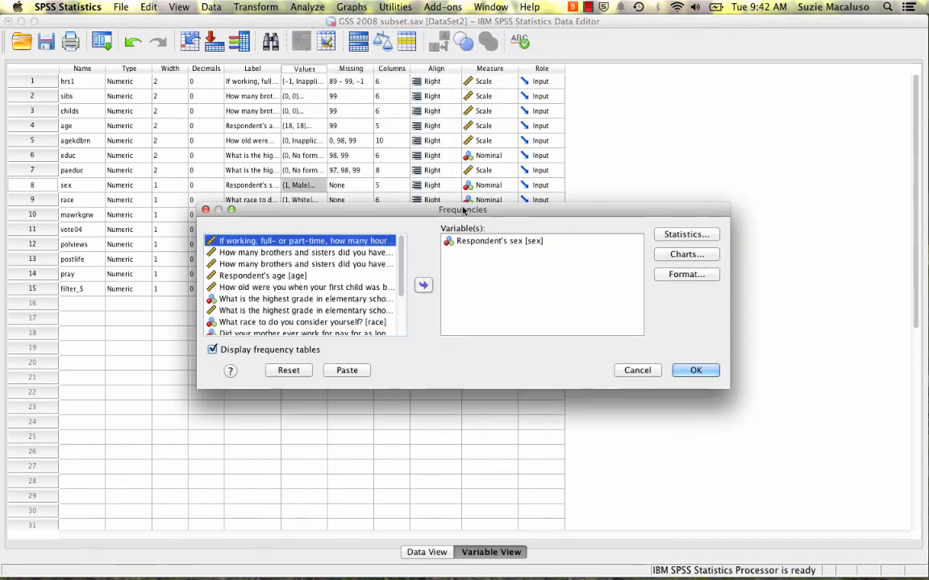
pyautogui.click(468, 242)
pyautogui.click(423, 286)
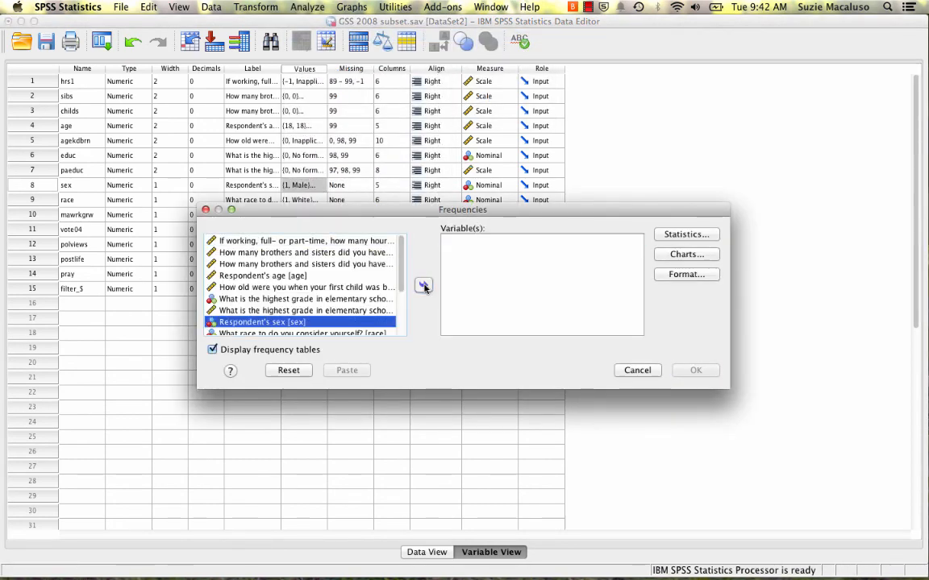
pyautogui.scroll(-5, 355, 300)
pyautogui.scroll(-1, 355, 300)
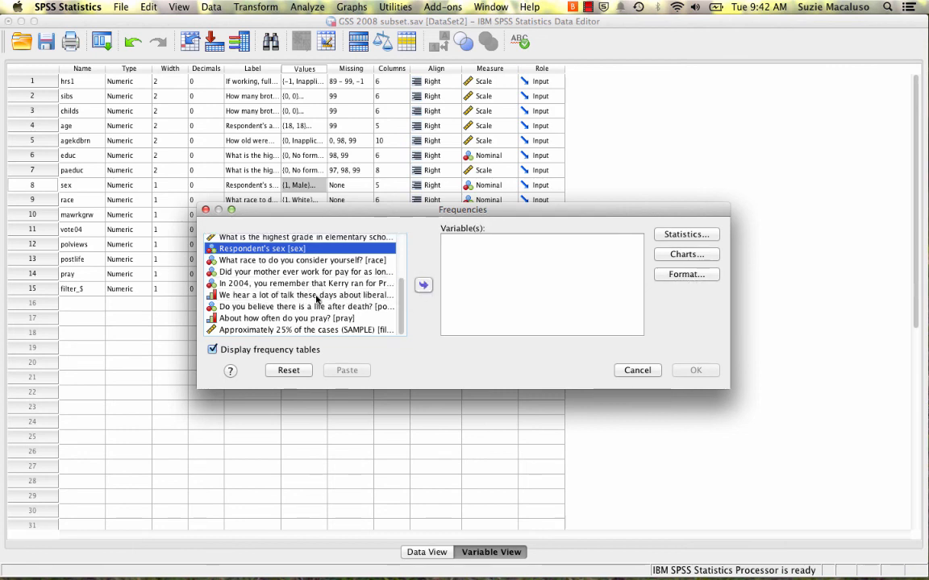
pyautogui.rightClick(316, 300)
pyautogui.click(379, 298)
pyautogui.click(379, 297)
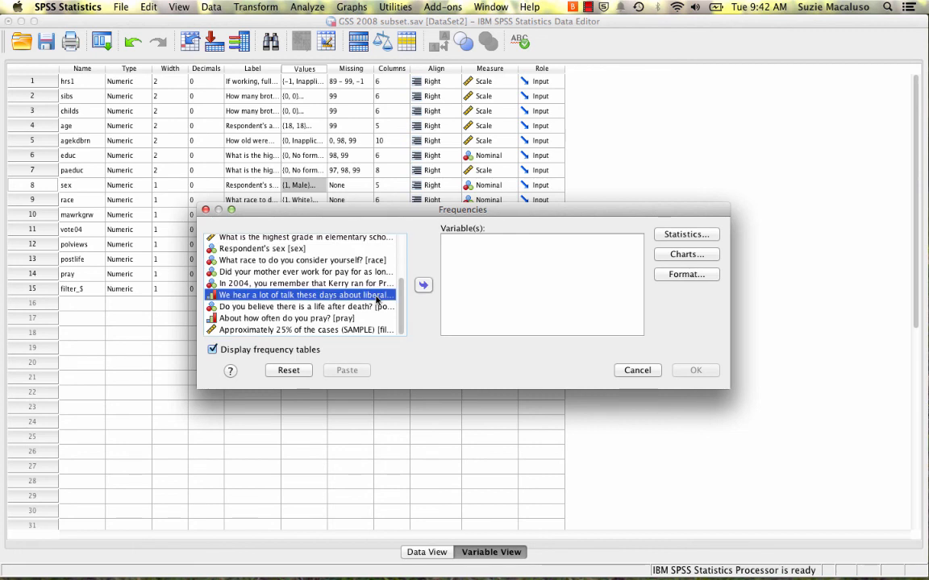
pyautogui.click(429, 287)
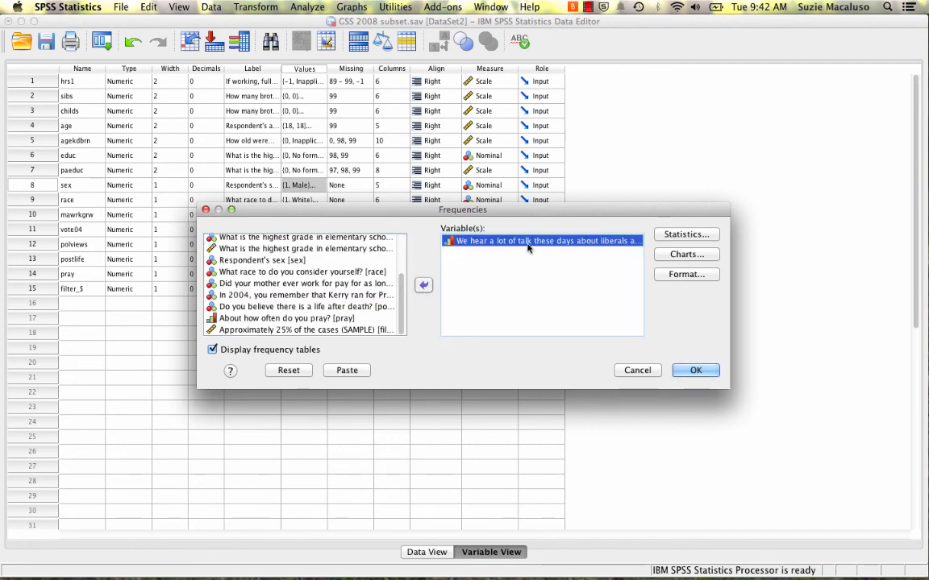
# Add the median to the requested statistics, keeping the mode, and run the frequencies for polviews
pyautogui.click(674, 236)
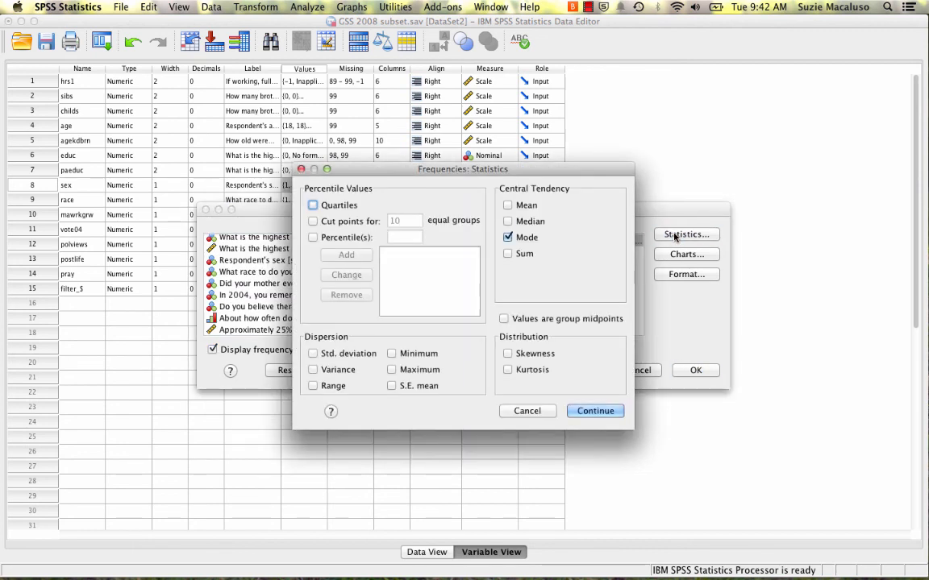
pyautogui.click(507, 222)
pyautogui.click(597, 411)
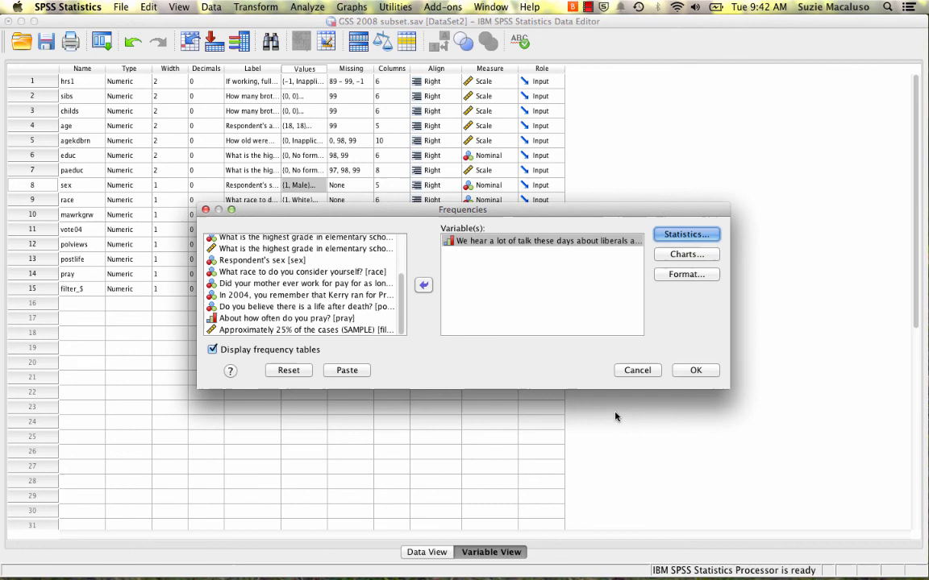
pyautogui.click(695, 371)
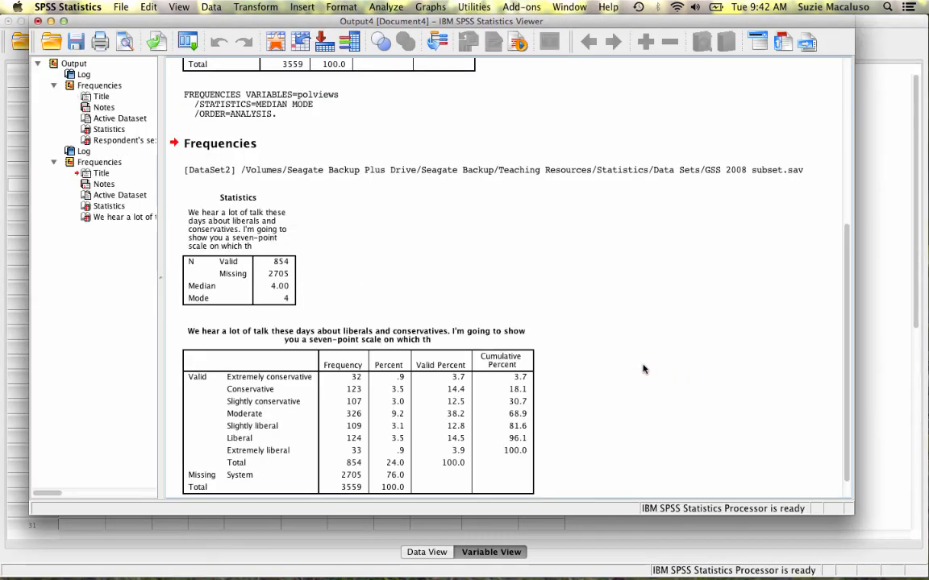
# Examine the polviews statistics and frequency table in the output, and return to the variable list
pyautogui.scroll(-2, 396, 272)
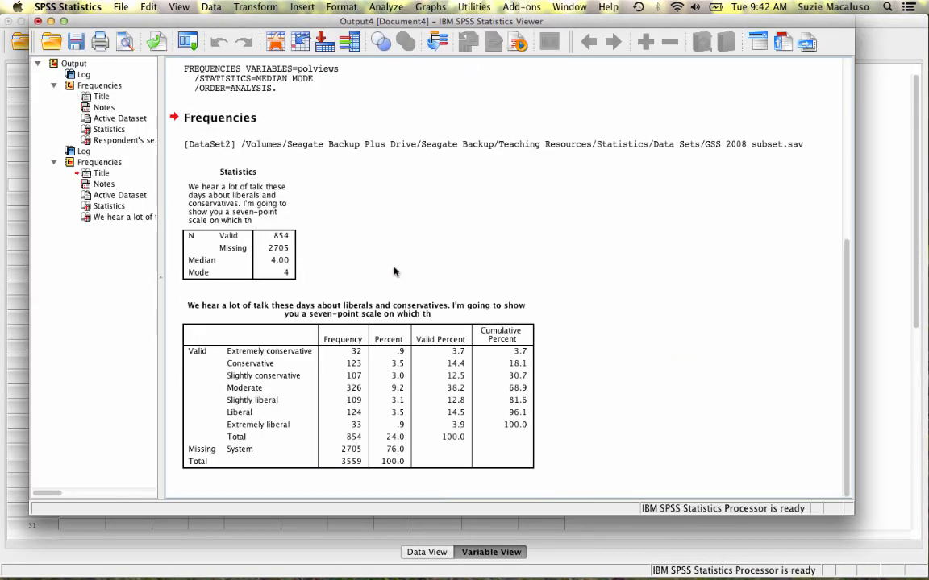
pyautogui.click(279, 242)
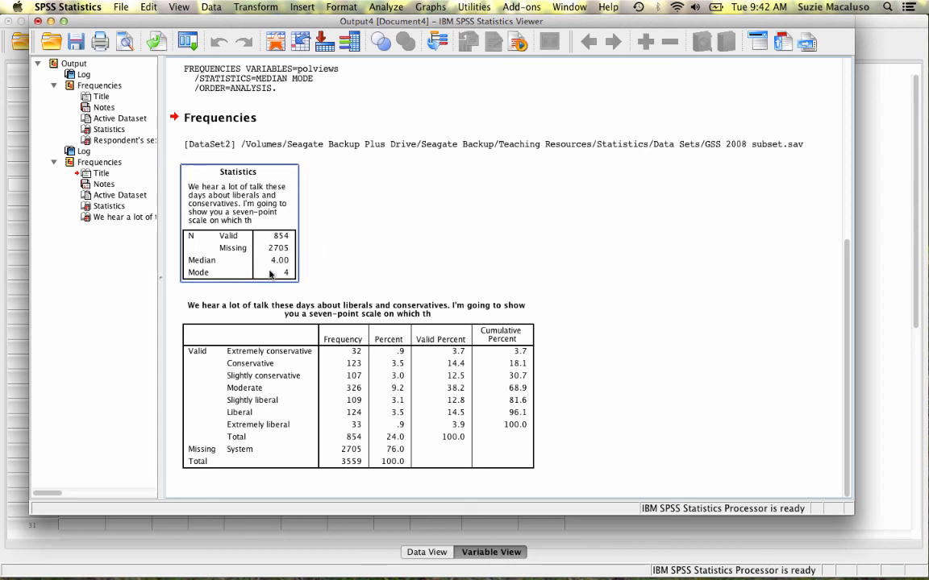
pyautogui.click(258, 314)
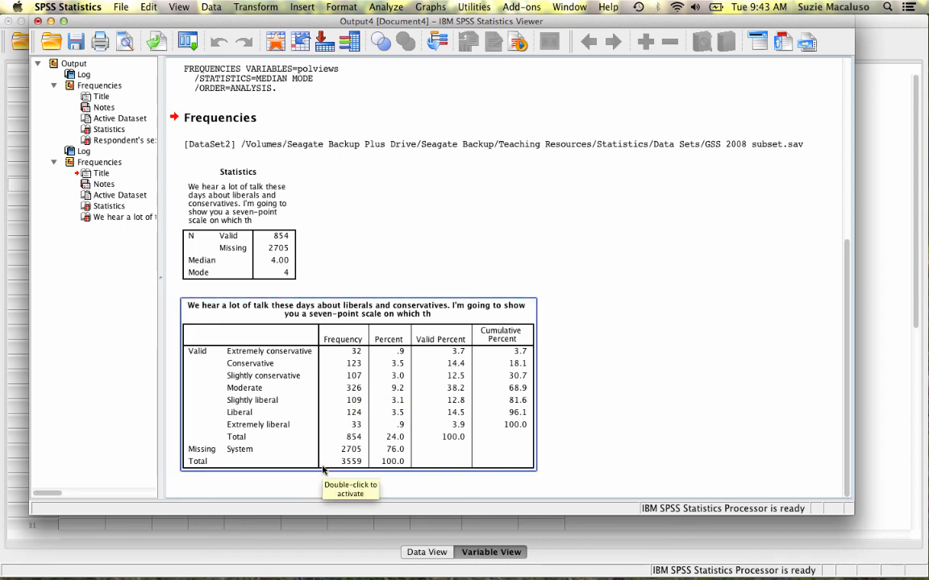
pyautogui.click(291, 242)
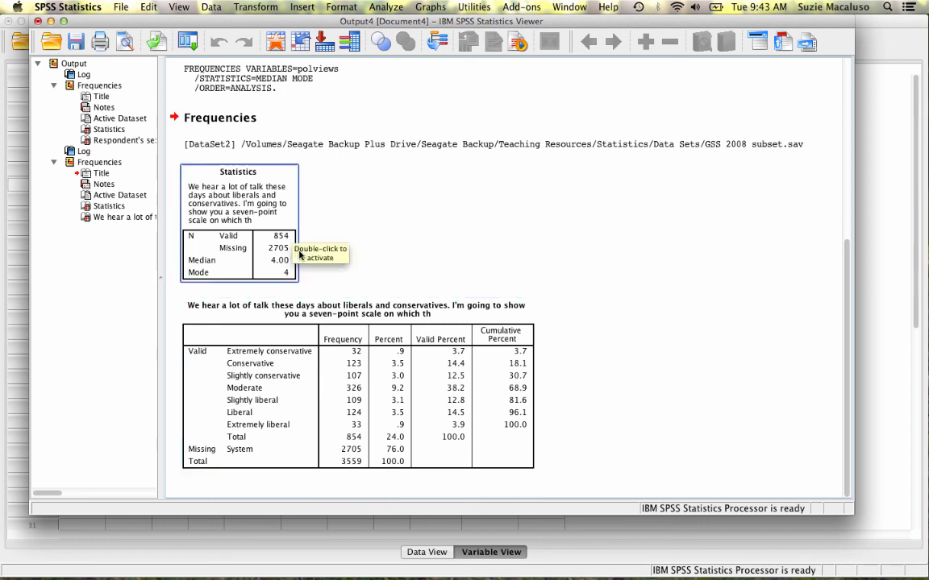
pyautogui.click(338, 216)
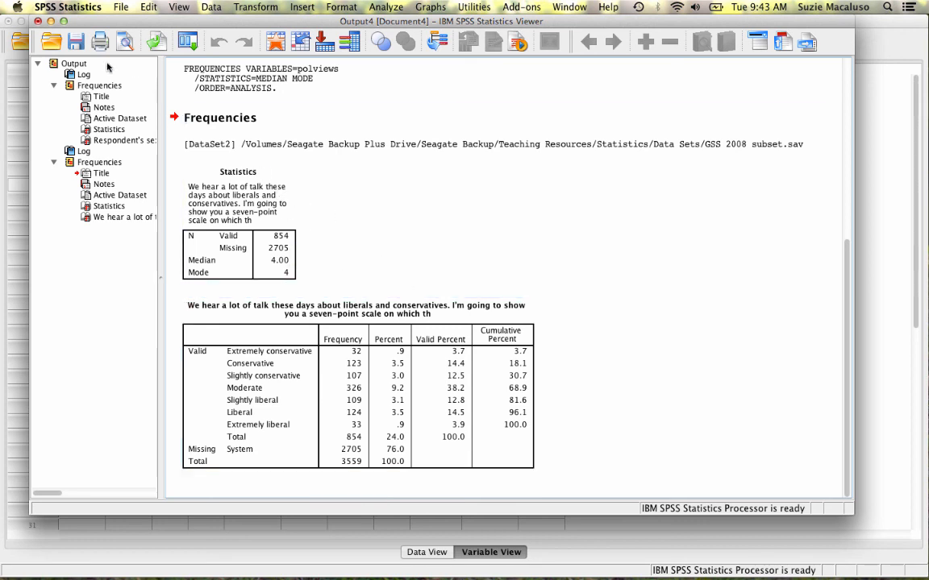
pyautogui.click(49, 21)
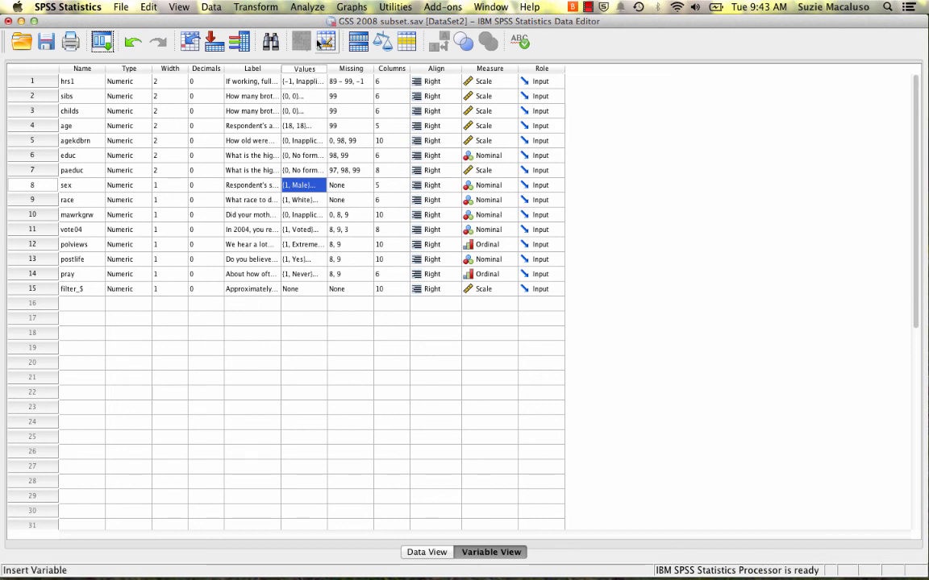
# Reopen the Frequencies analysis and replace polviews with the variable on hours worked full- or part-time (hrs1)
pyautogui.click(308, 7)
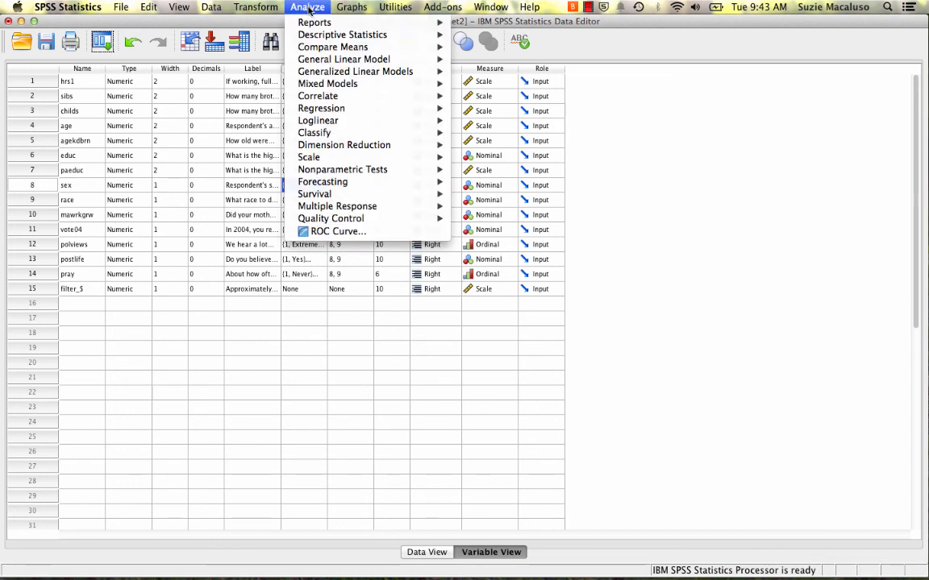
pyautogui.moveTo(320, 37)
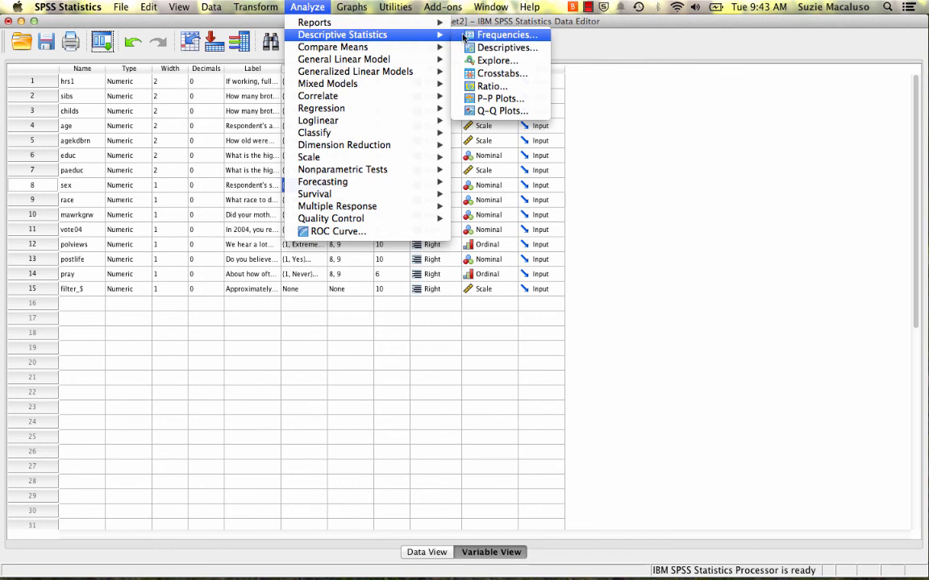
pyautogui.click(465, 36)
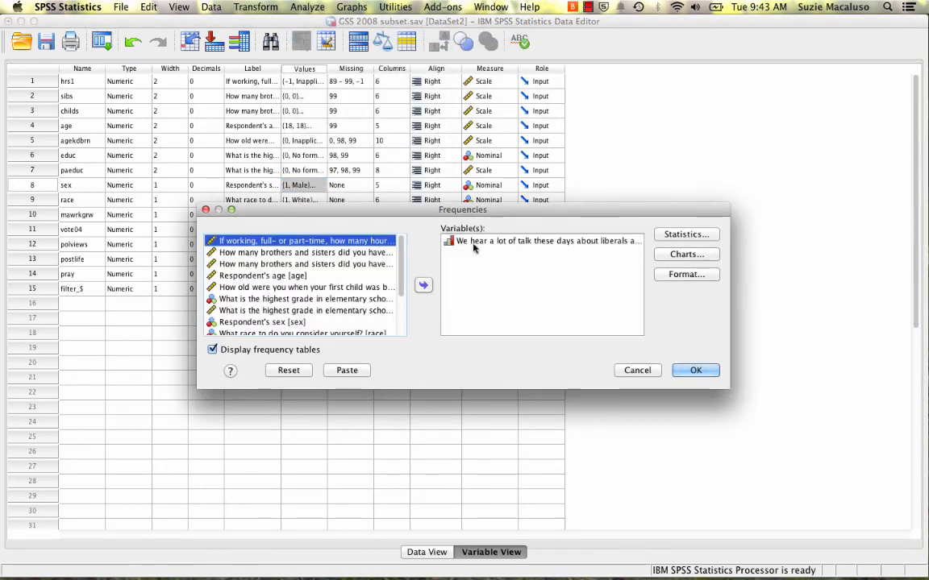
pyautogui.click(476, 242)
pyautogui.moveTo(476, 242); pyautogui.dragTo(378, 253)
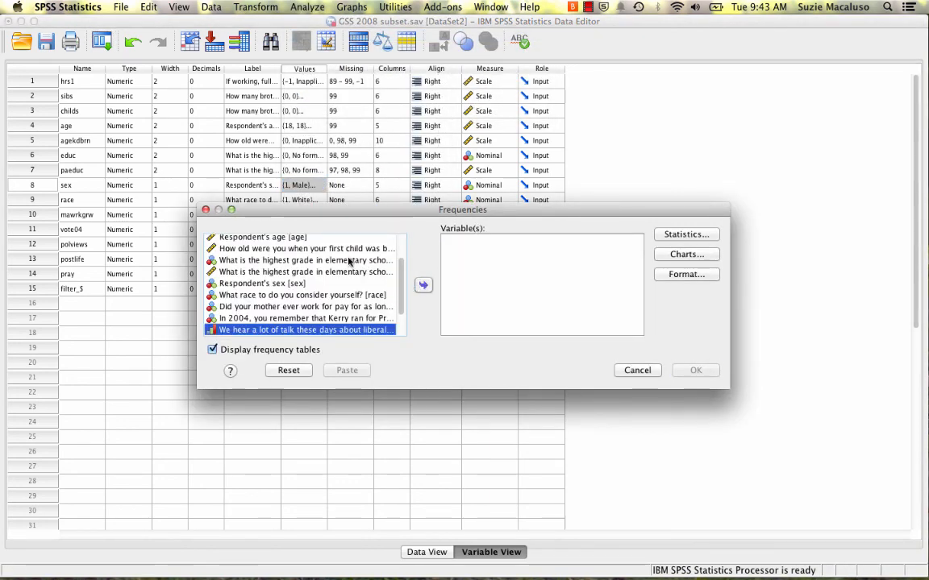
pyautogui.scroll(-2, 349, 260)
pyautogui.scroll(5, 349, 260)
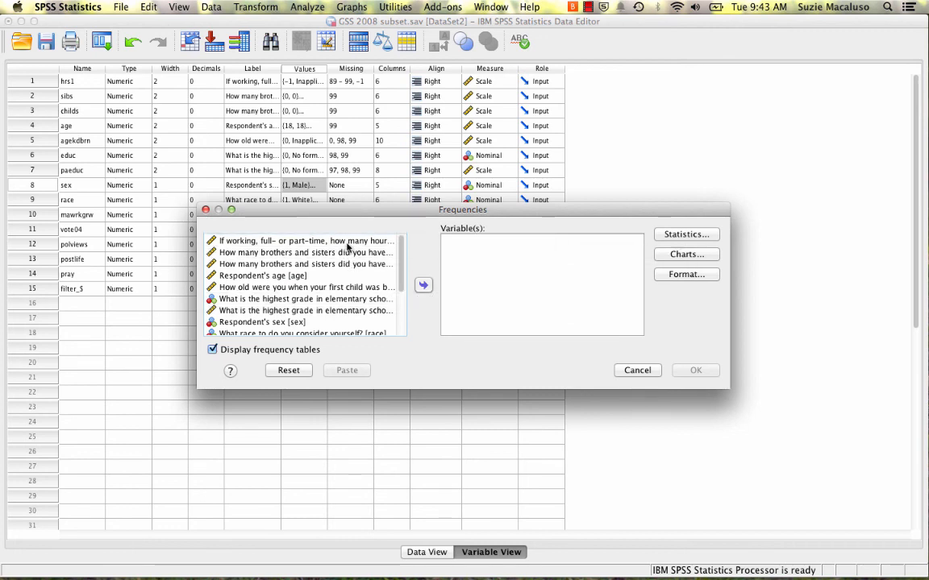
pyautogui.click(374, 241)
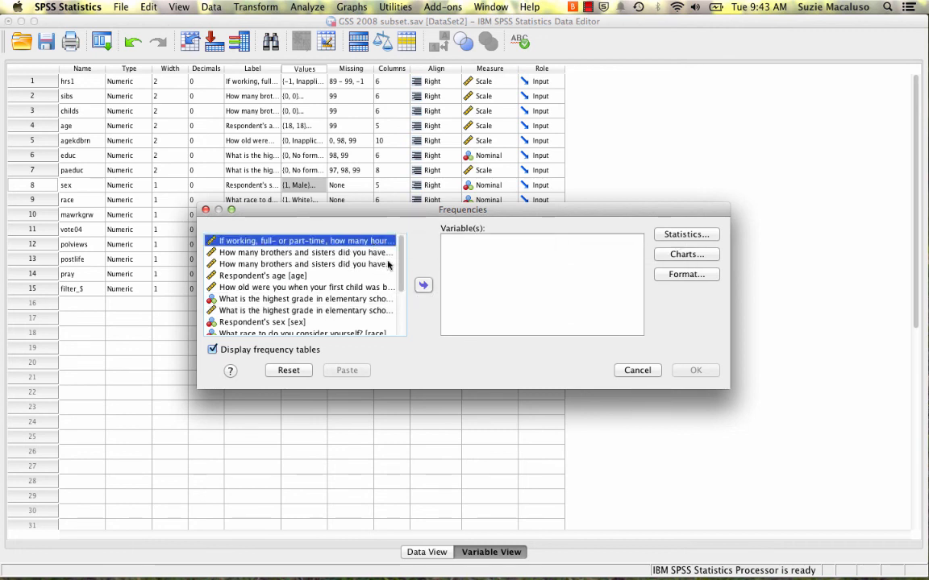
pyautogui.click(423, 286)
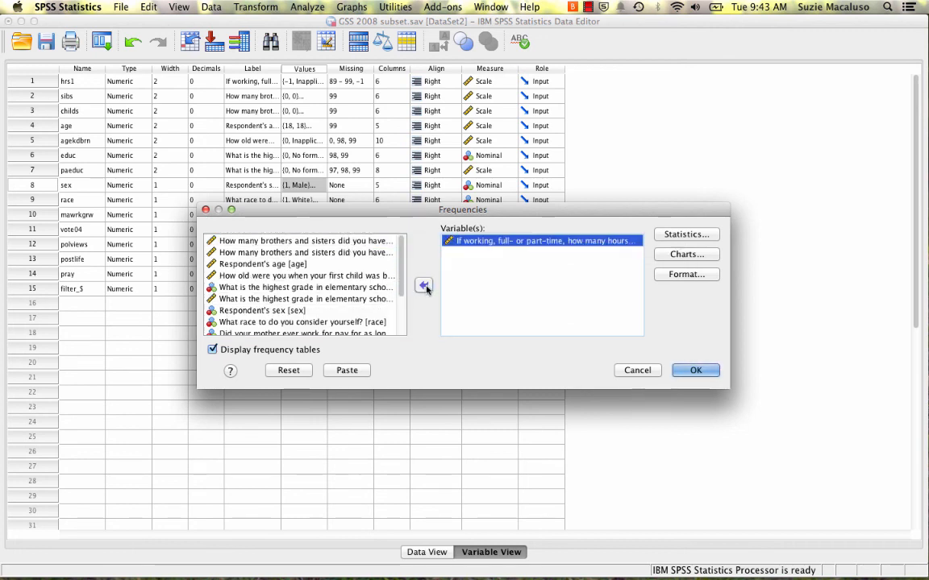
# Add the mean to the requested statistics, keeping the median and mode without percentiles, and run the frequencies for hrs1
pyautogui.click(675, 234)
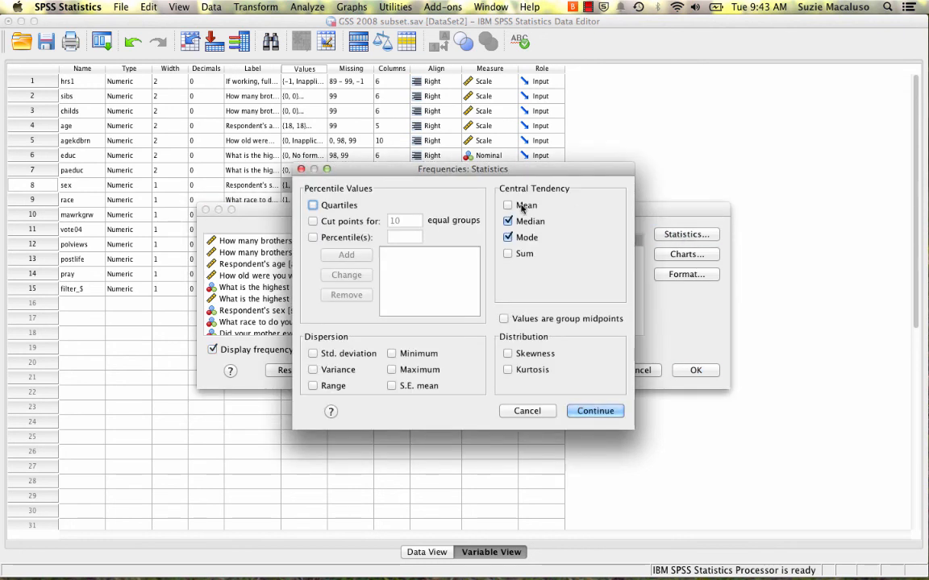
pyautogui.click(508, 207)
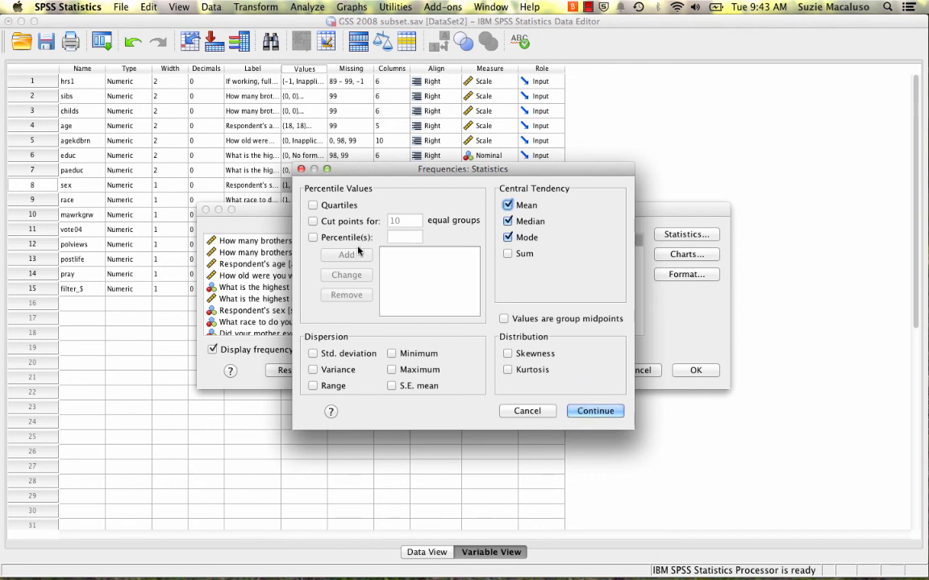
pyautogui.click(312, 237)
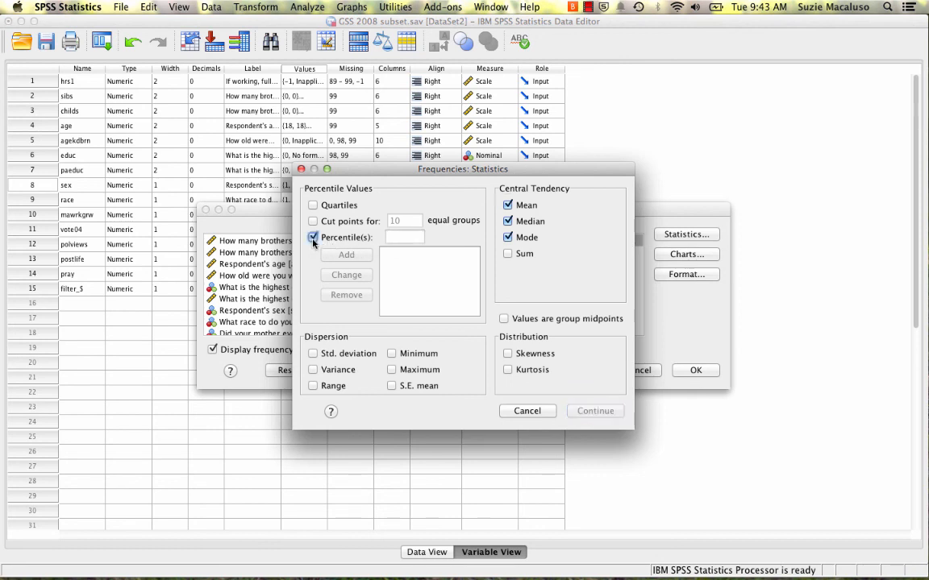
pyautogui.click(313, 238)
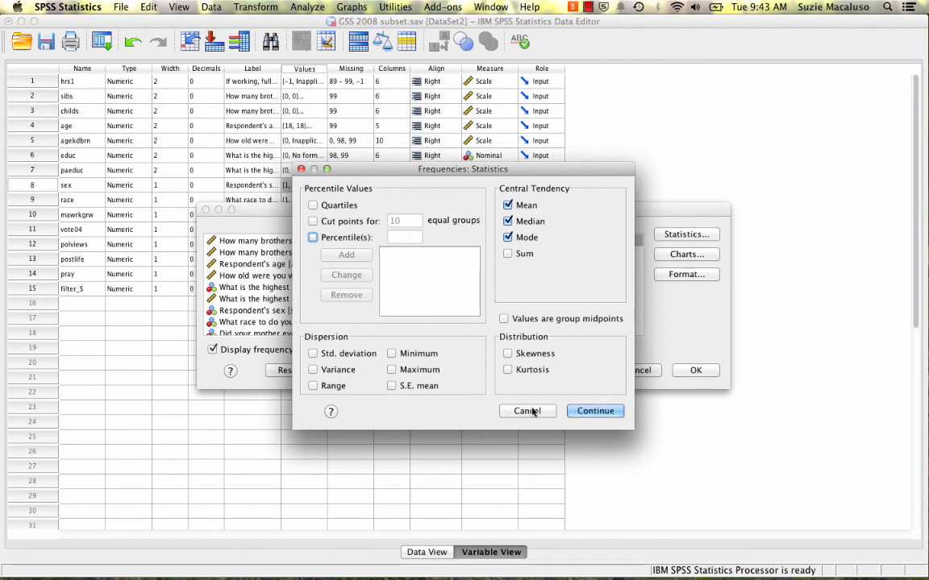
pyautogui.click(584, 413)
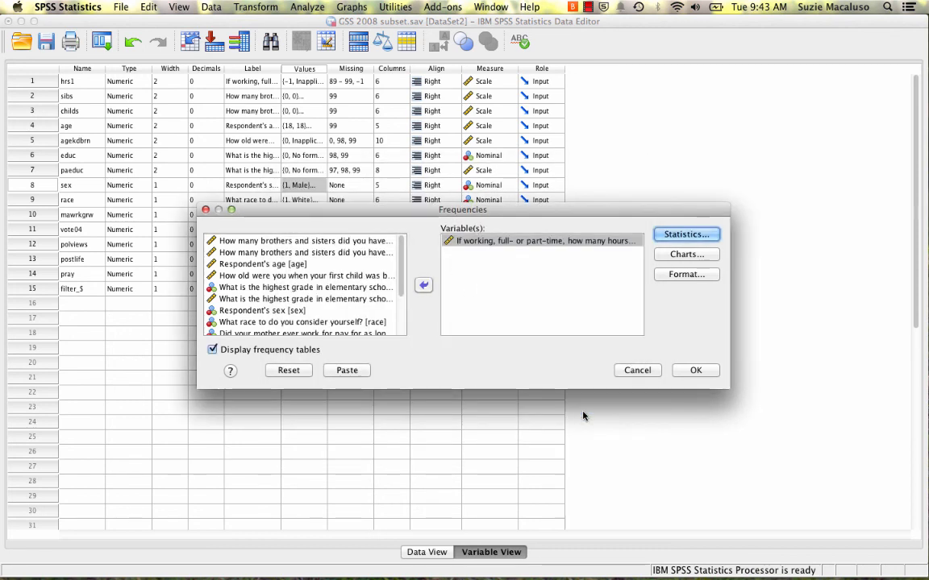
pyautogui.click(696, 371)
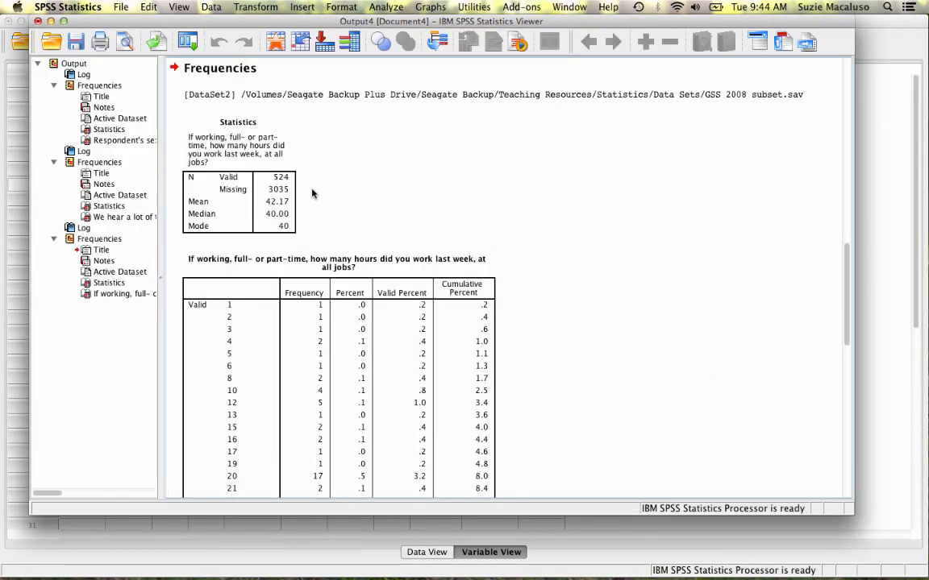
# Examine the hrs1 statistics and the full frequency table in the output, including its missing-value rows, and return to the Statistics table
pyautogui.click(284, 179)
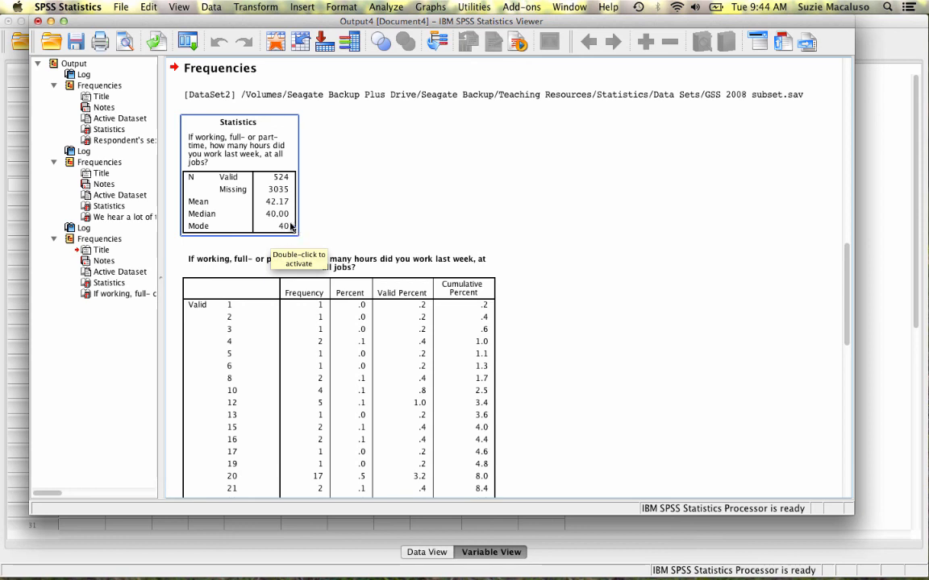
pyautogui.click(394, 347)
pyautogui.scroll(-10, 331, 279)
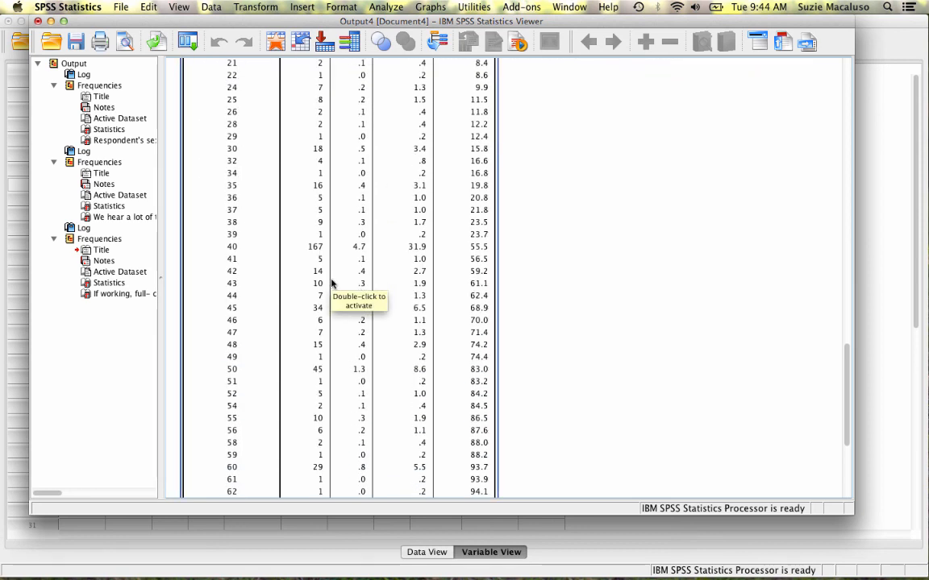
pyautogui.scroll(-5, 332, 280)
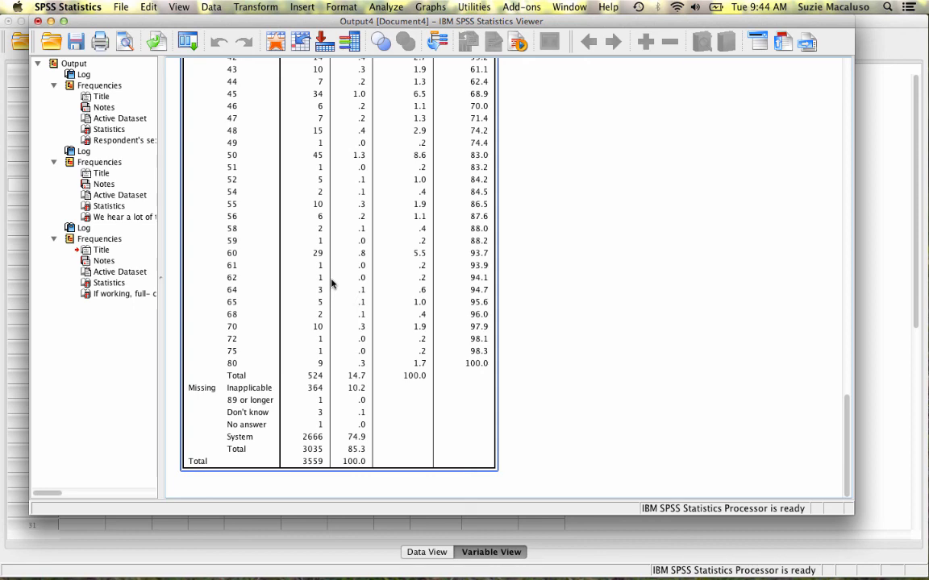
pyautogui.scroll(10, 331, 282)
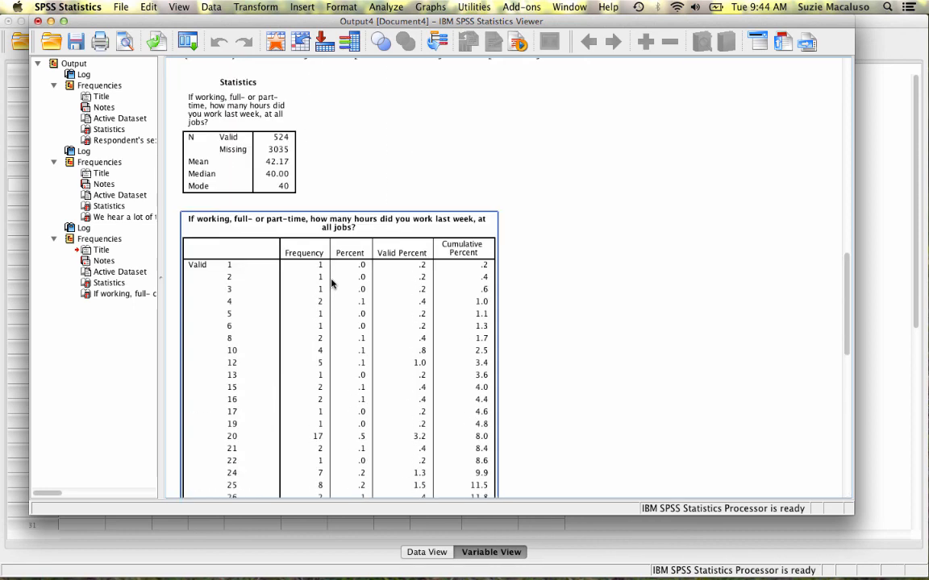
pyautogui.scroll(-10, 332, 282)
pyautogui.scroll(15, 331, 282)
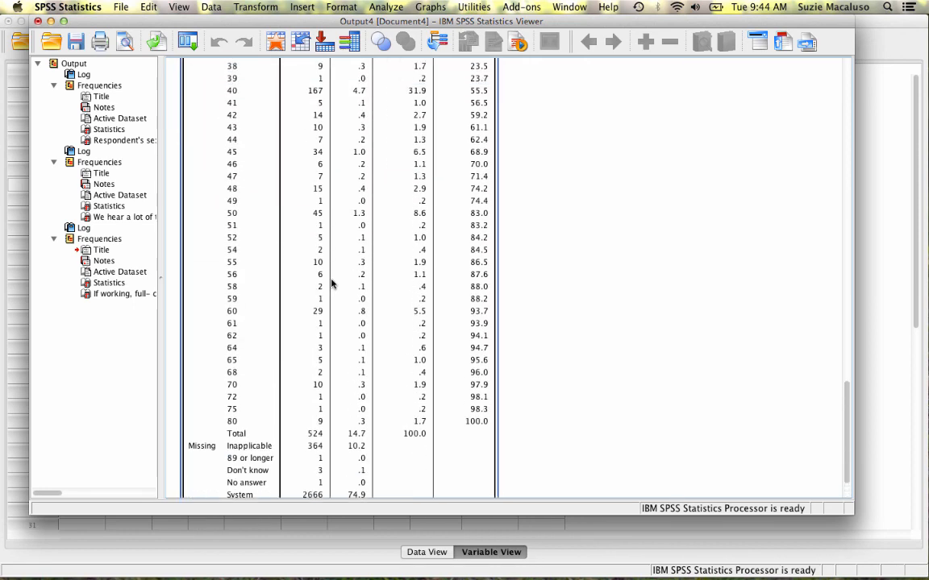
pyautogui.scroll(-5, 332, 282)
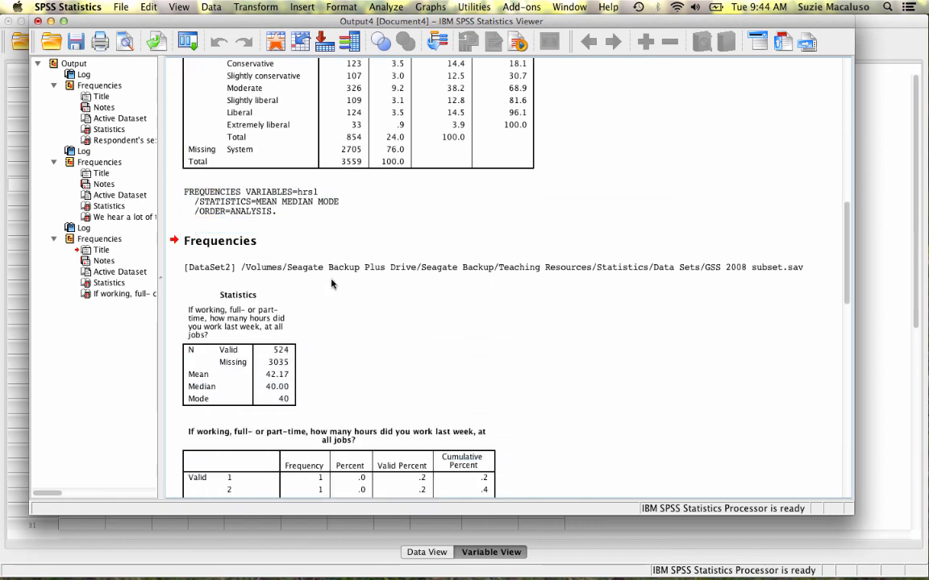
pyautogui.click(279, 324)
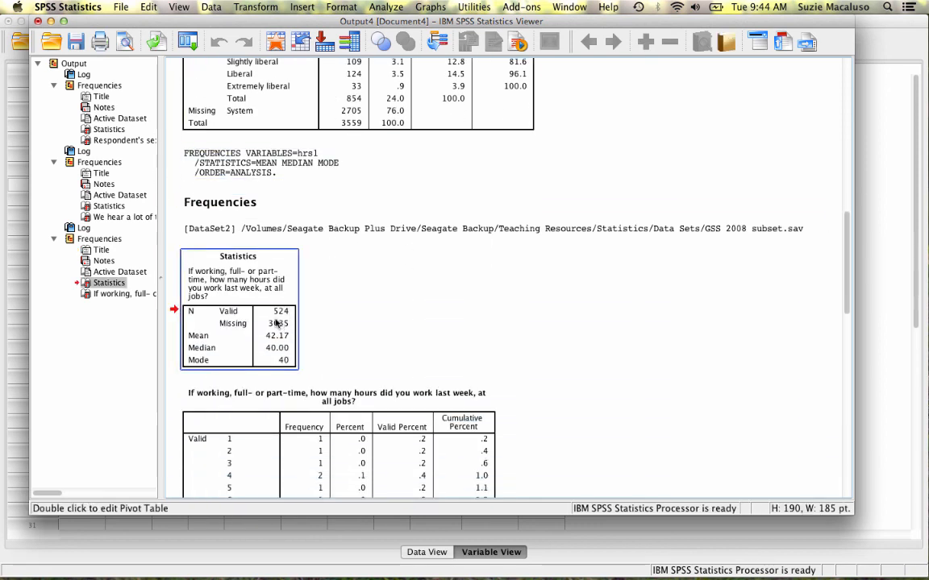